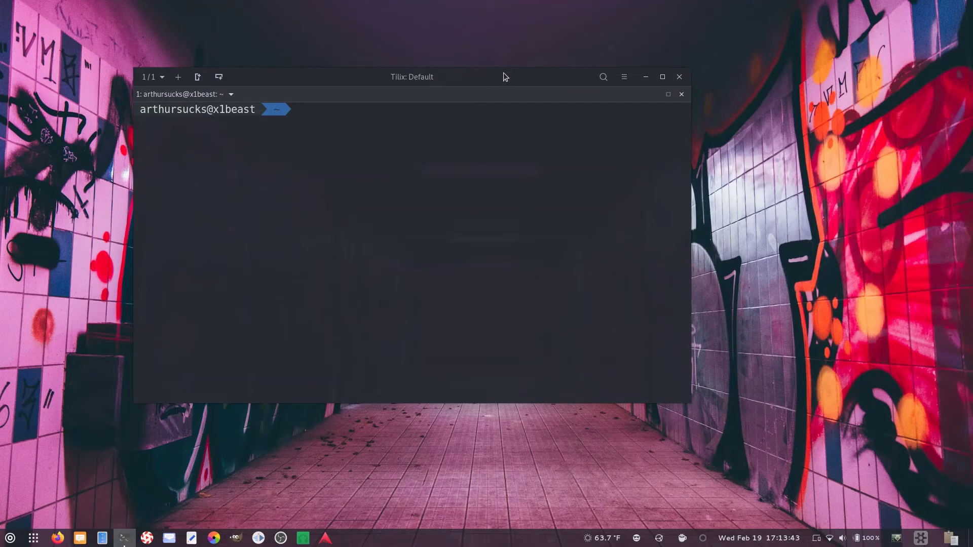
# Run adb devices to confirm one attached phone, then enter the scrcpy --help command
pyautogui.write('adb devices')
pyautogui.press('Return')
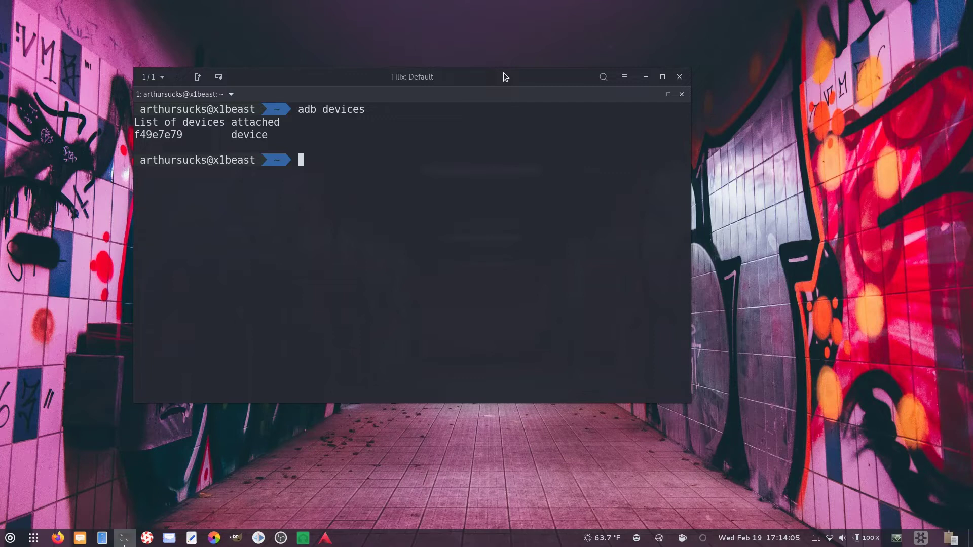
pyautogui.write('scrcpy --help')
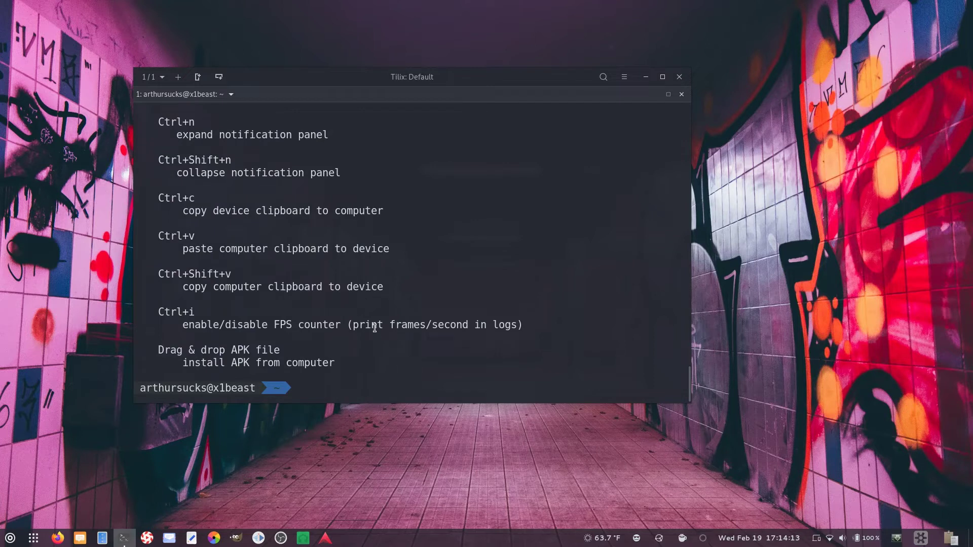
# Scroll through the scrcpy help output, highlighting the --show-touches option and its -S flag
pyautogui.scroll(15, 380, 332)
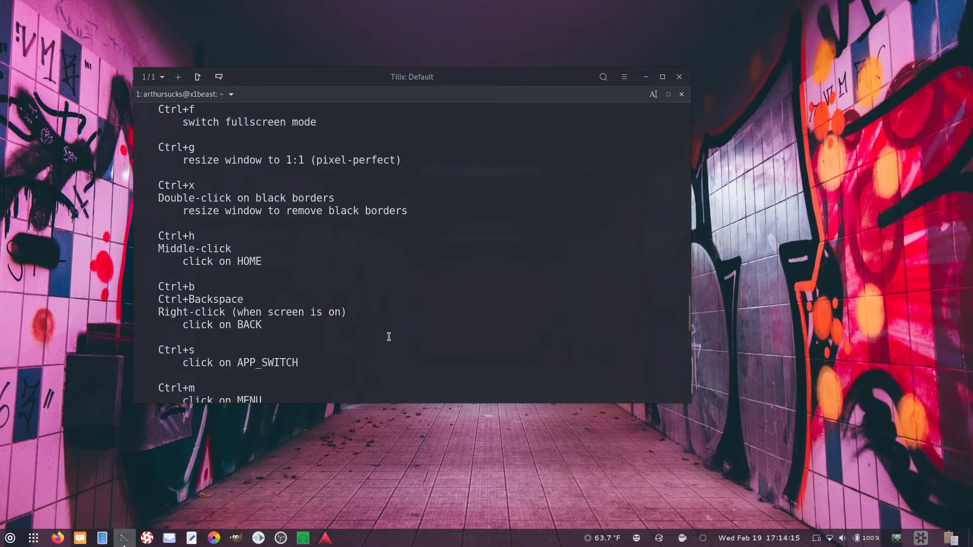
pyautogui.scroll(15, 388, 337)
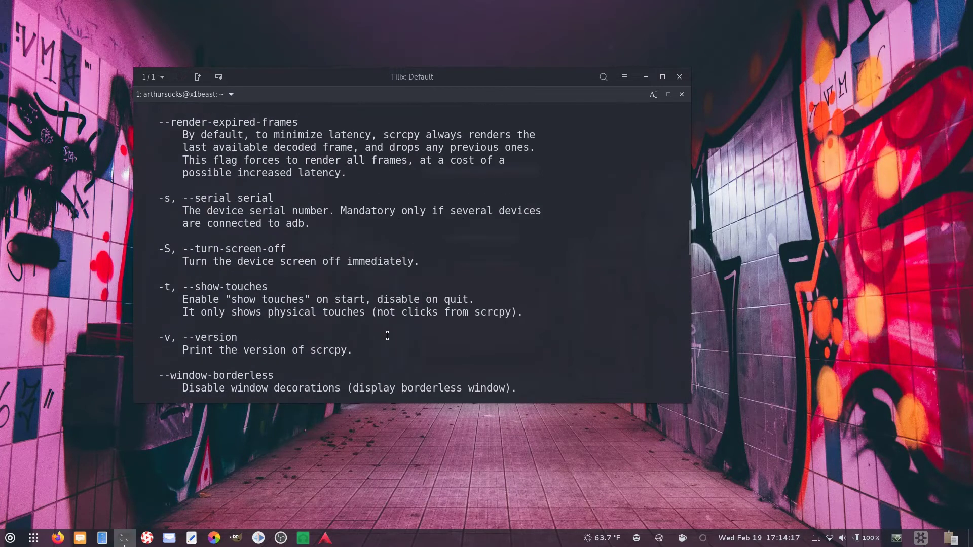
pyautogui.scroll(-2, 202, 284)
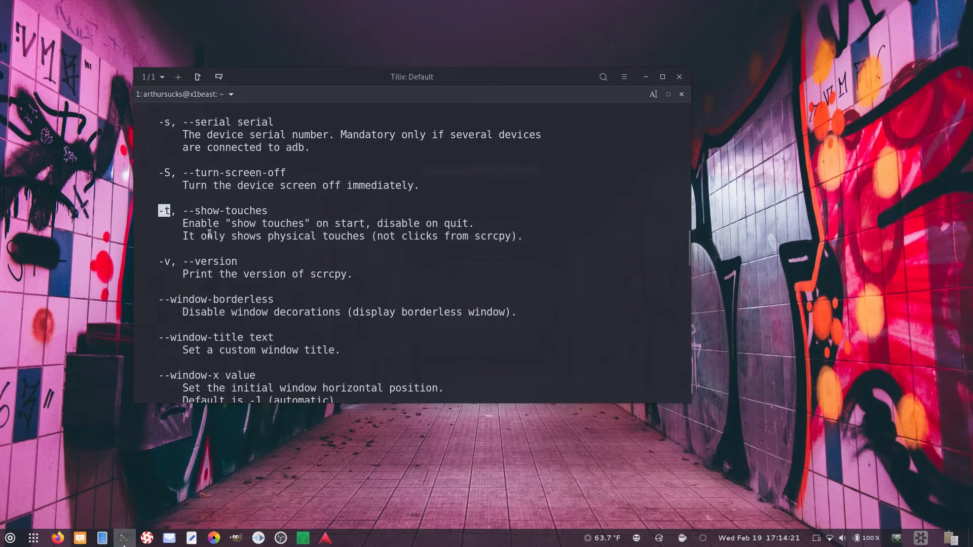
pyautogui.moveTo(184, 211); pyautogui.dragTo(269, 214)
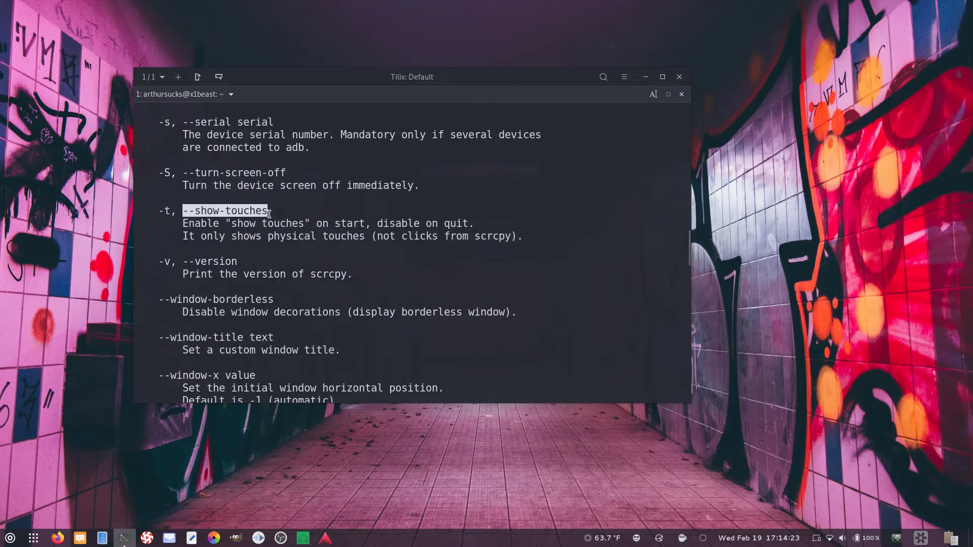
pyautogui.click(296, 237)
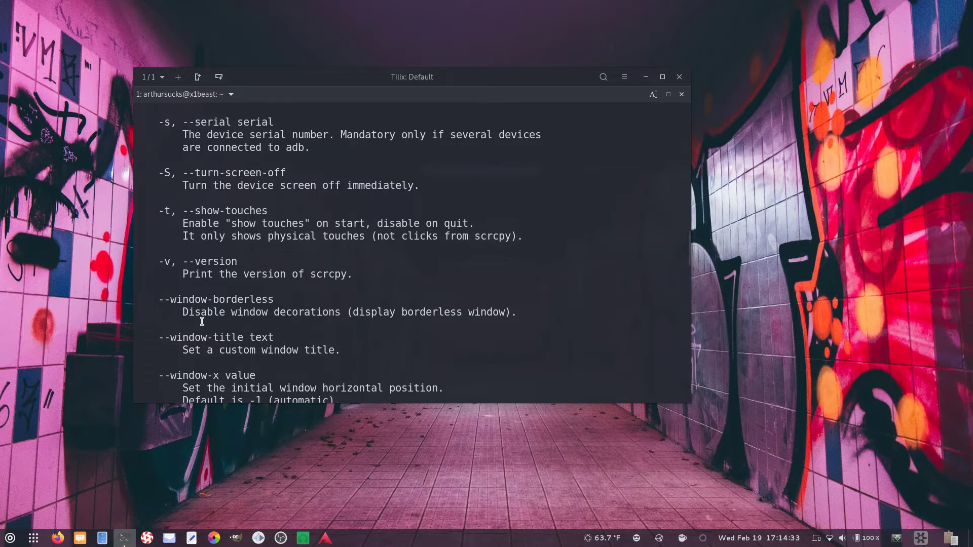
pyautogui.scroll(2, 201, 321)
pyautogui.moveTo(157, 248); pyautogui.dragTo(167, 249)
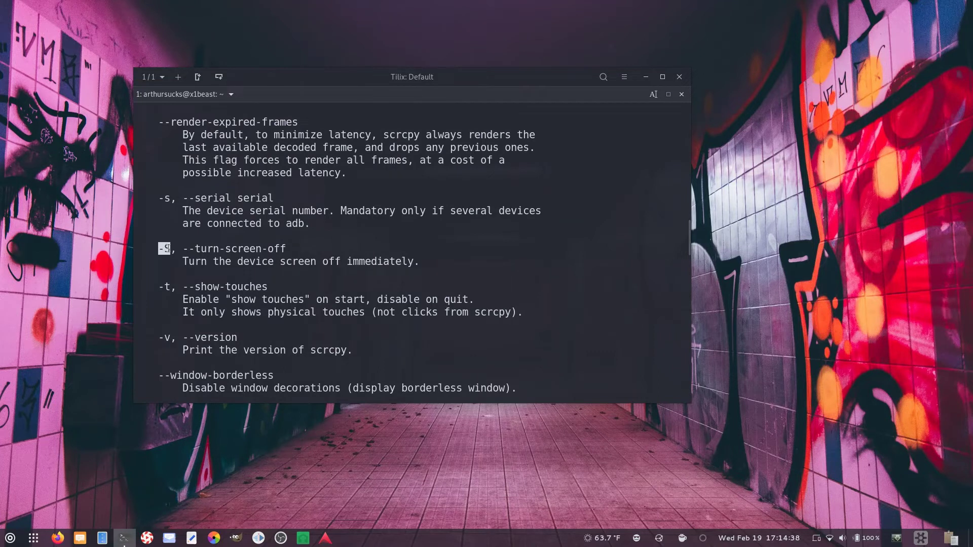
pyautogui.click(220, 258)
pyautogui.scroll(5, 308, 302)
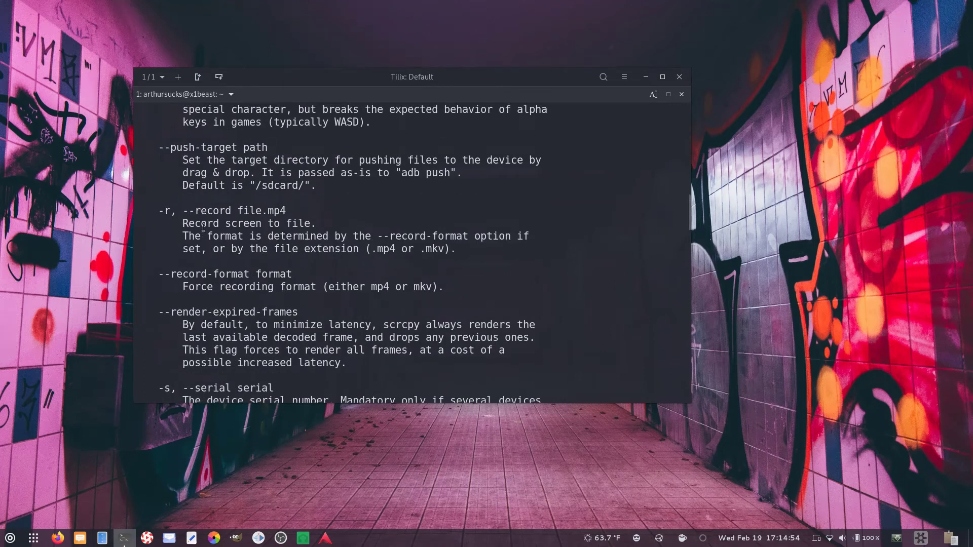
pyautogui.moveTo(158, 210); pyautogui.dragTo(170, 211)
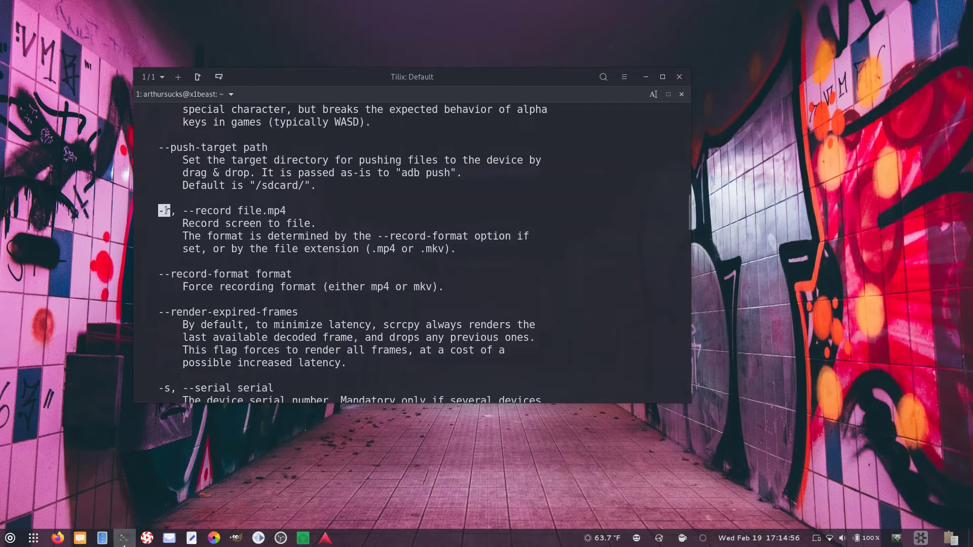
pyautogui.click(217, 240)
pyautogui.scroll(3, 406, 272)
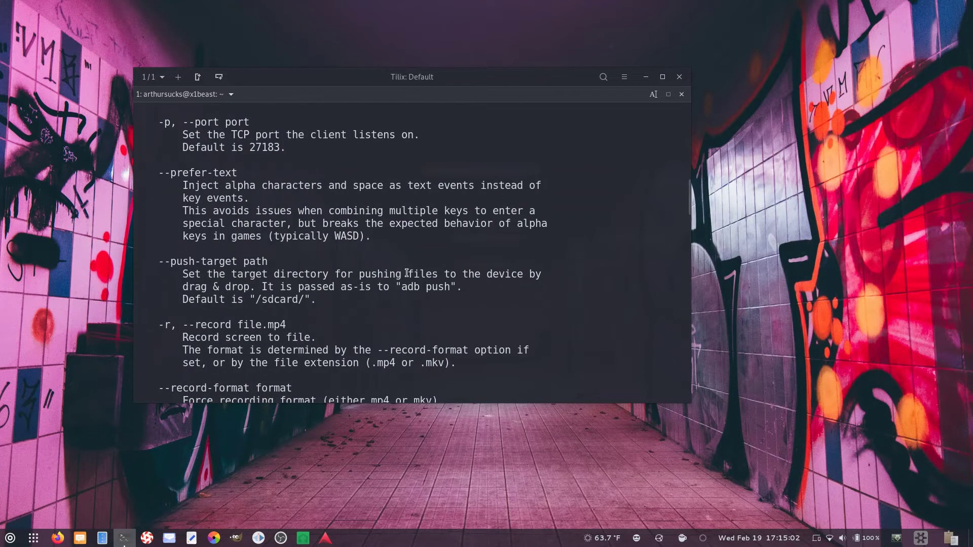
pyautogui.scroll(-15, 407, 272)
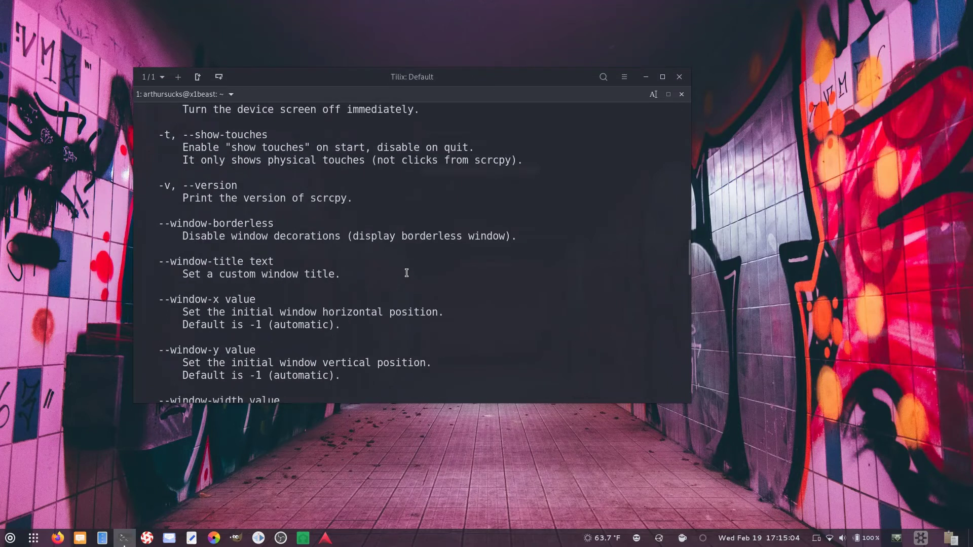
pyautogui.scroll(-4, 406, 273)
pyautogui.scroll(-2, 406, 273)
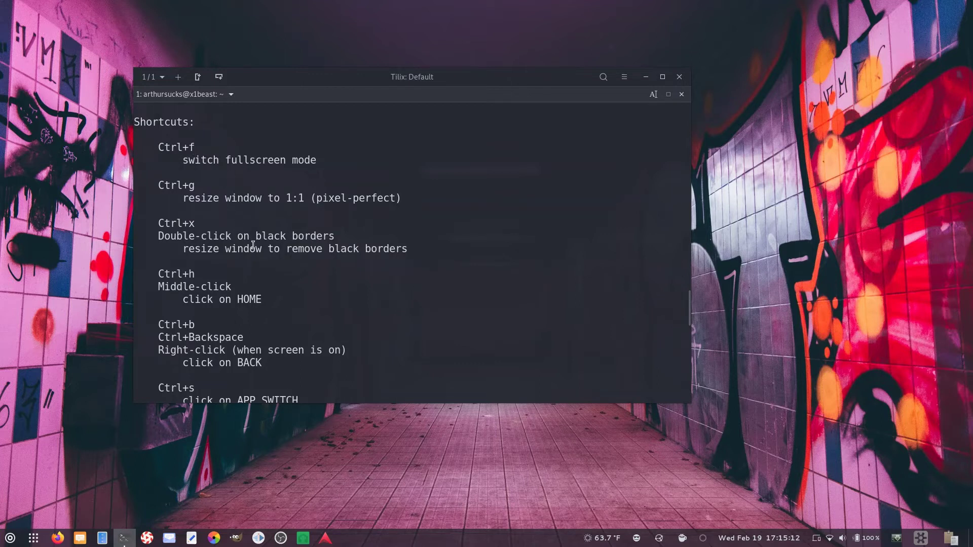
pyautogui.scroll(-3, 253, 244)
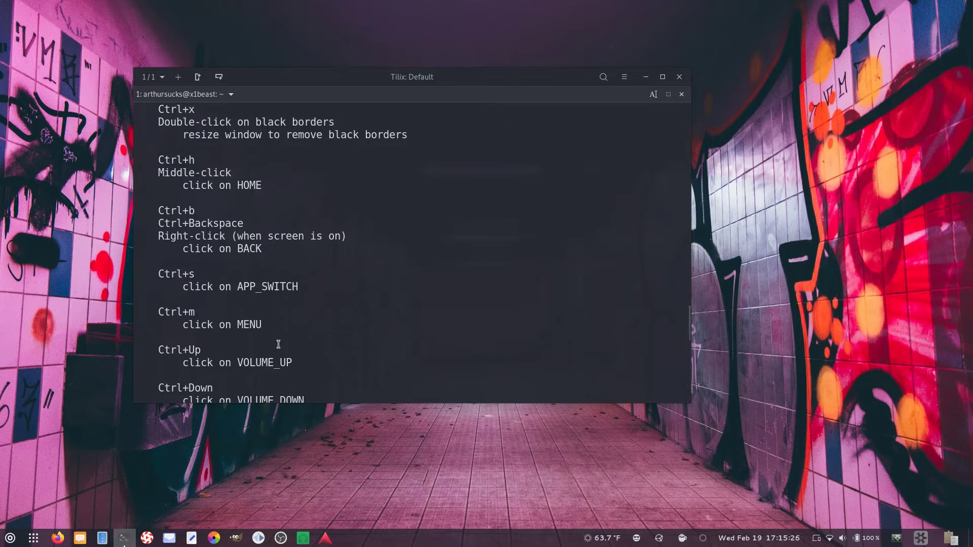
pyautogui.scroll(-2, 191, 278)
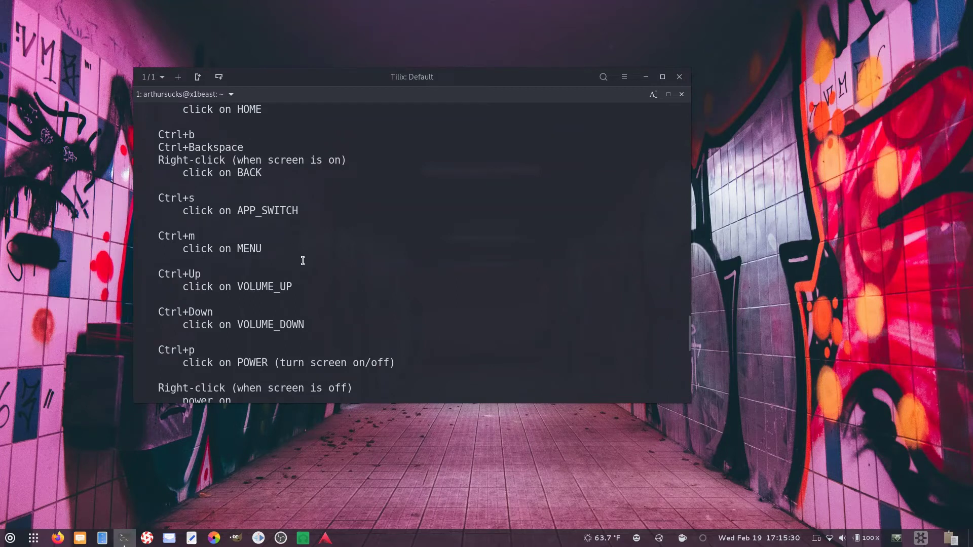
pyautogui.scroll(-1, 302, 261)
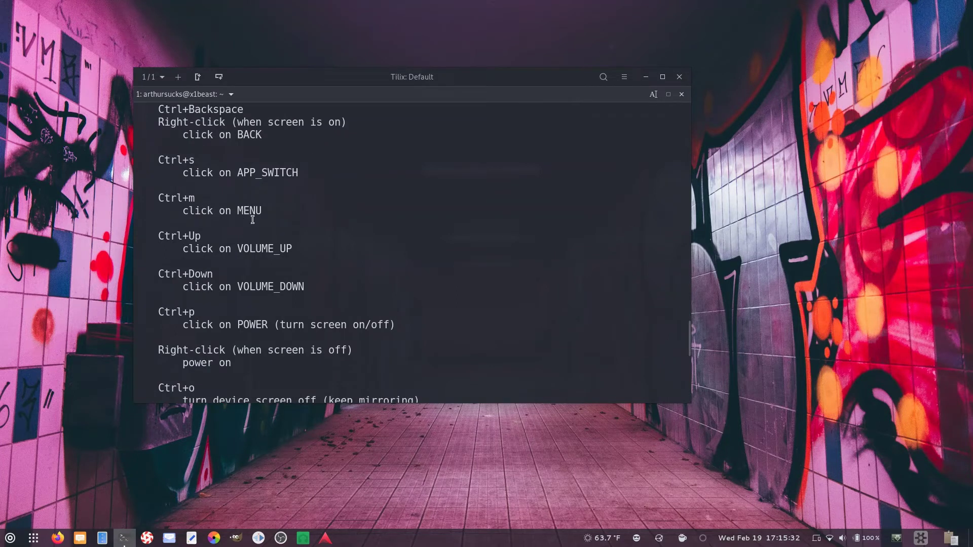
pyautogui.scroll(-1, 331, 294)
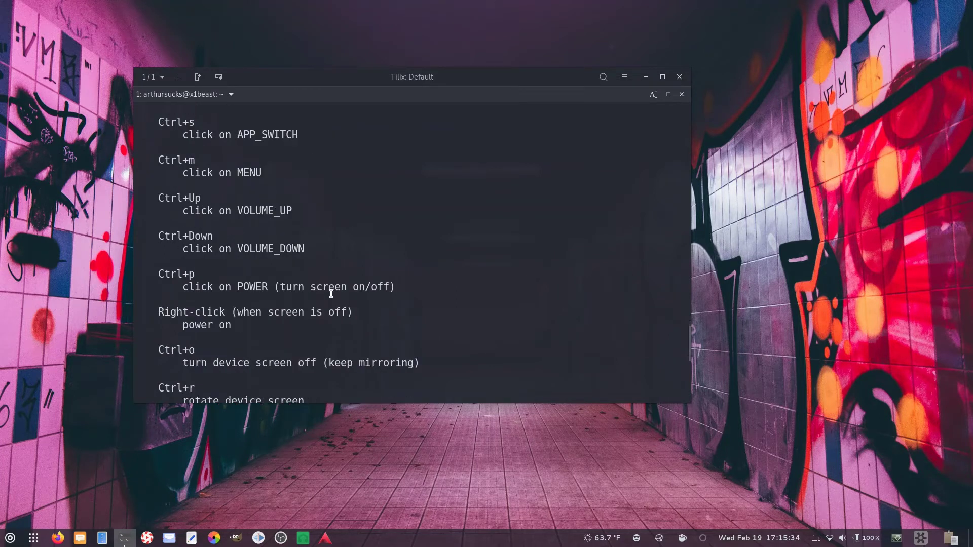
pyautogui.scroll(-1, 331, 294)
pyautogui.scroll(-1, 329, 294)
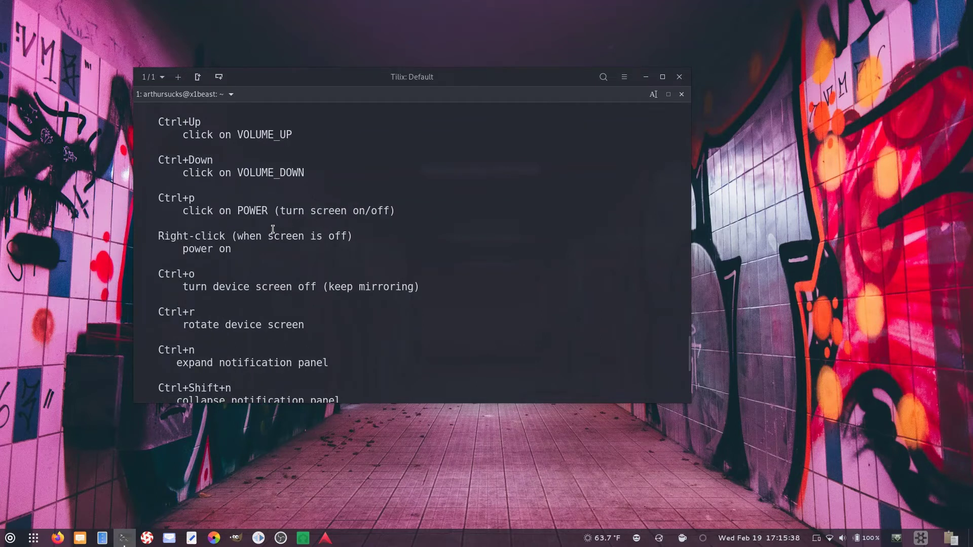
pyautogui.scroll(-2, 231, 256)
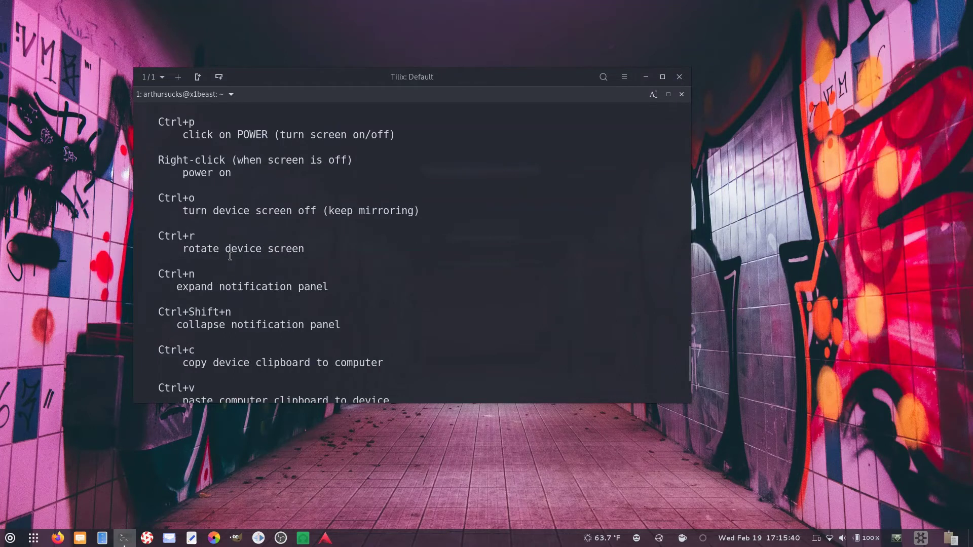
pyautogui.scroll(-1, 197, 262)
pyautogui.scroll(-3, 173, 313)
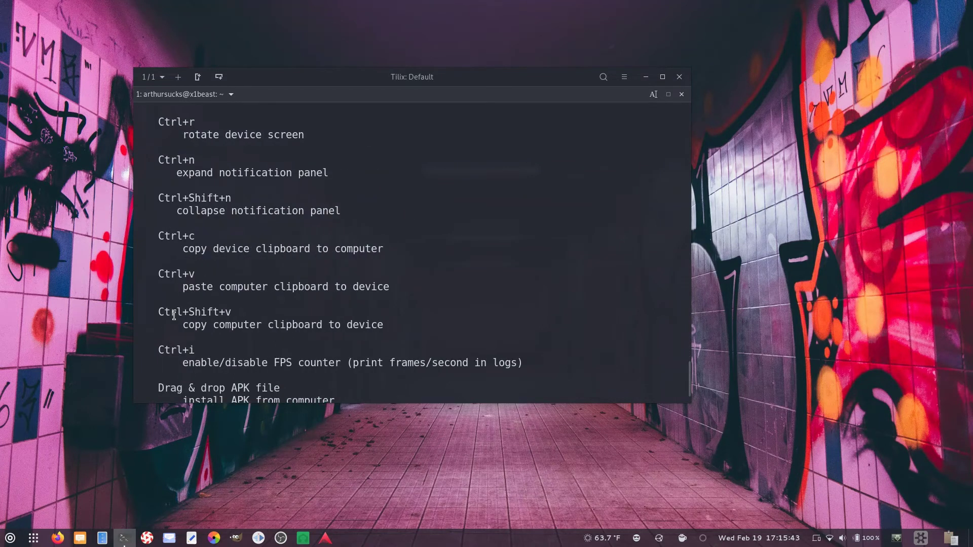
pyautogui.scroll(4, 175, 316)
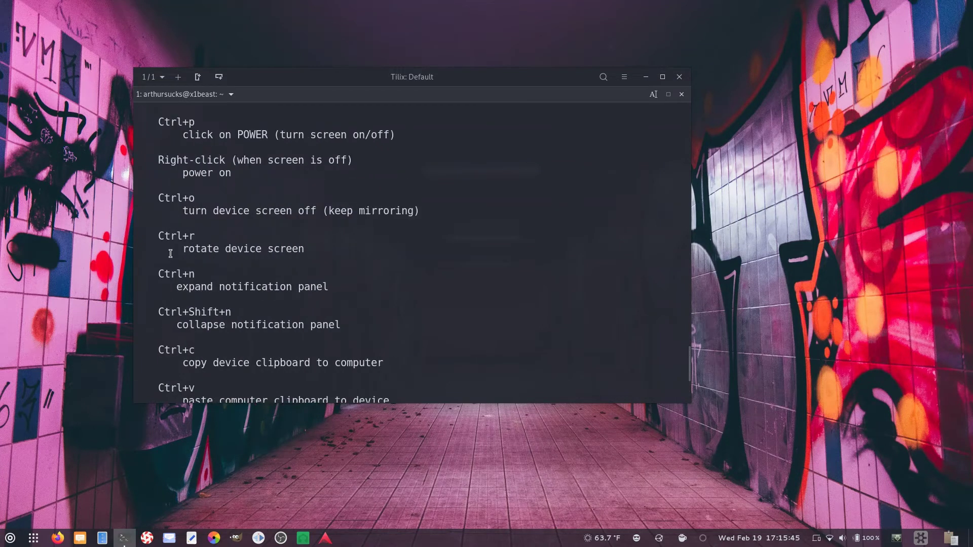
pyautogui.moveTo(183, 248); pyautogui.dragTo(305, 250)
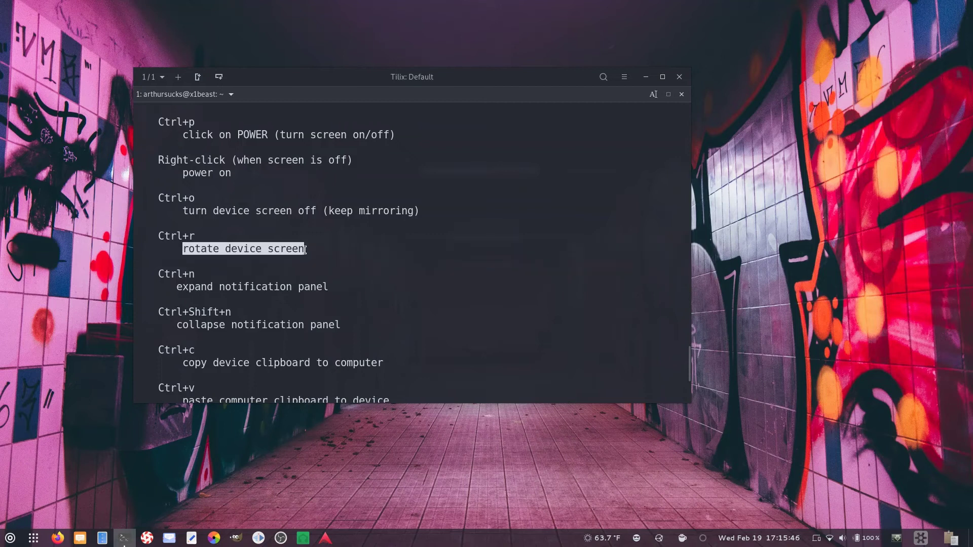
pyautogui.click(355, 271)
pyautogui.scroll(-4, 338, 275)
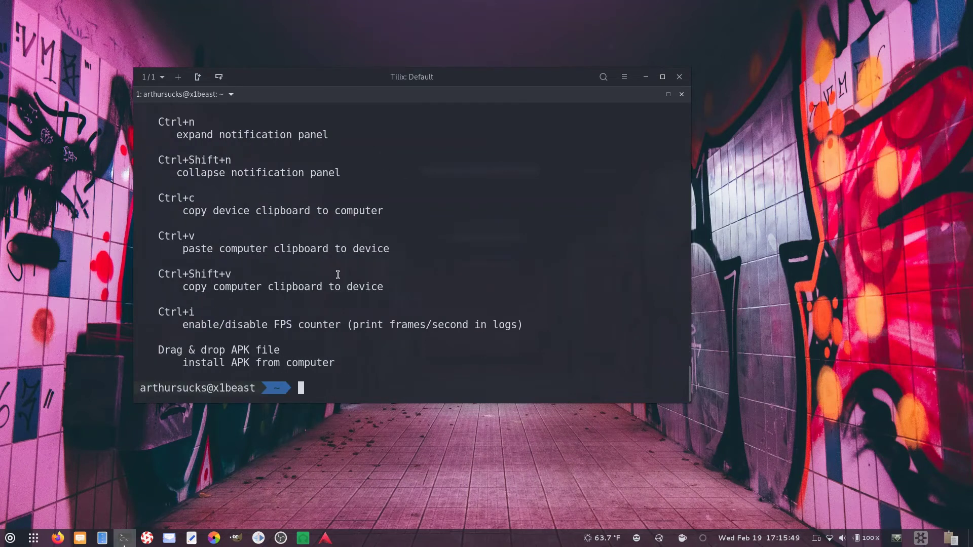
# Launch scrcpy -t to mirror the phone with touches shown
pyautogui.press('Up')
pyautogui.press('BackSpace')
pyautogui.press('BackSpace')
pyautogui.press('BackSpace')
pyautogui.press('BackSpace')
pyautogui.press('BackSpace')
pyautogui.write('t')
pyautogui.press('Return')
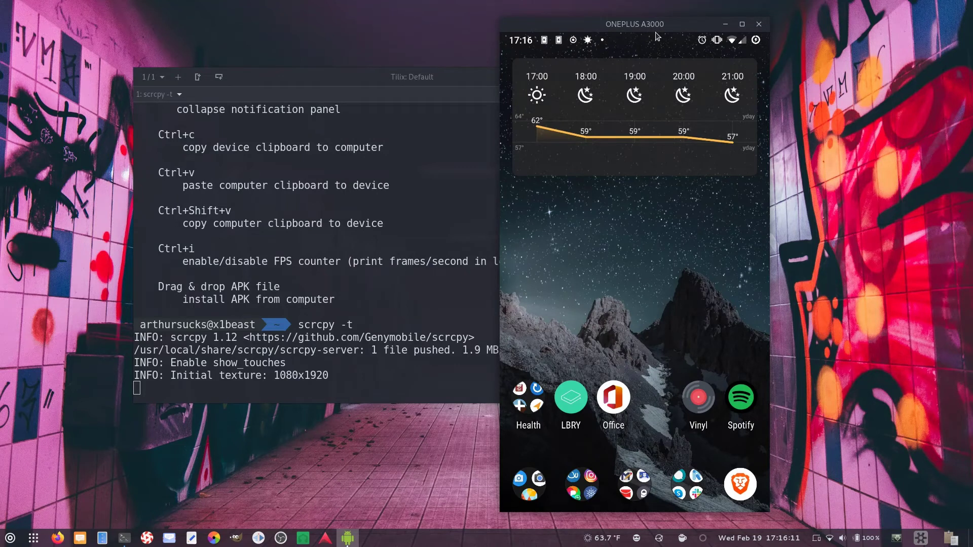
# Rotate the mirror to landscape with Ctrl+R, test the app drawer, and go fullscreen with Ctrl+F
pyautogui.hotkey('ctrl', 'r')
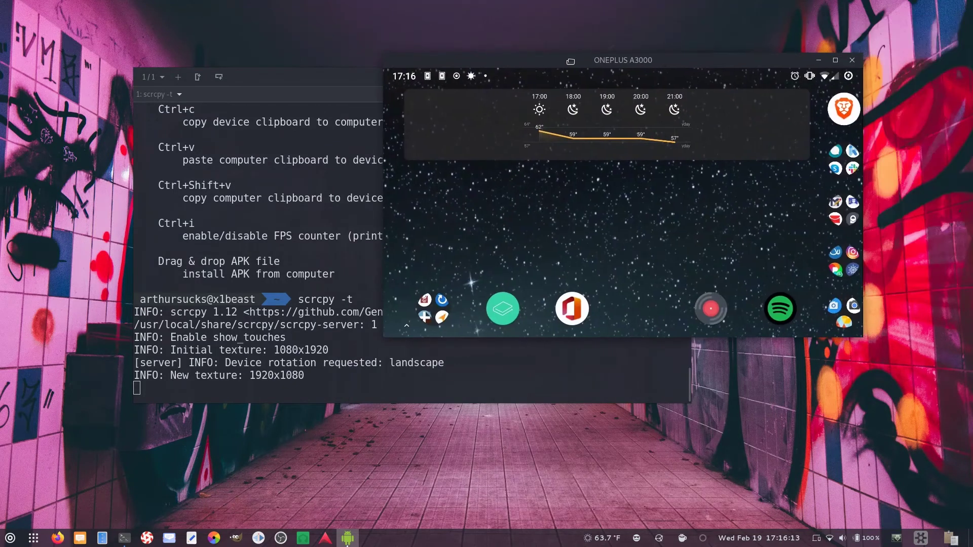
pyautogui.moveTo(666, 253); pyautogui.dragTo(618, 212)
pyautogui.rightClick(698, 246)
pyautogui.hotkey('ctrl', 'f')
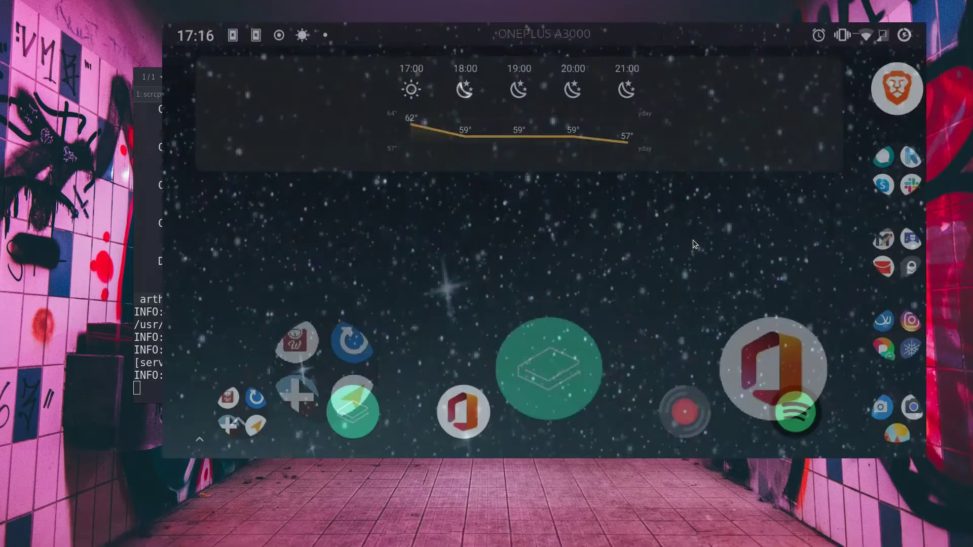